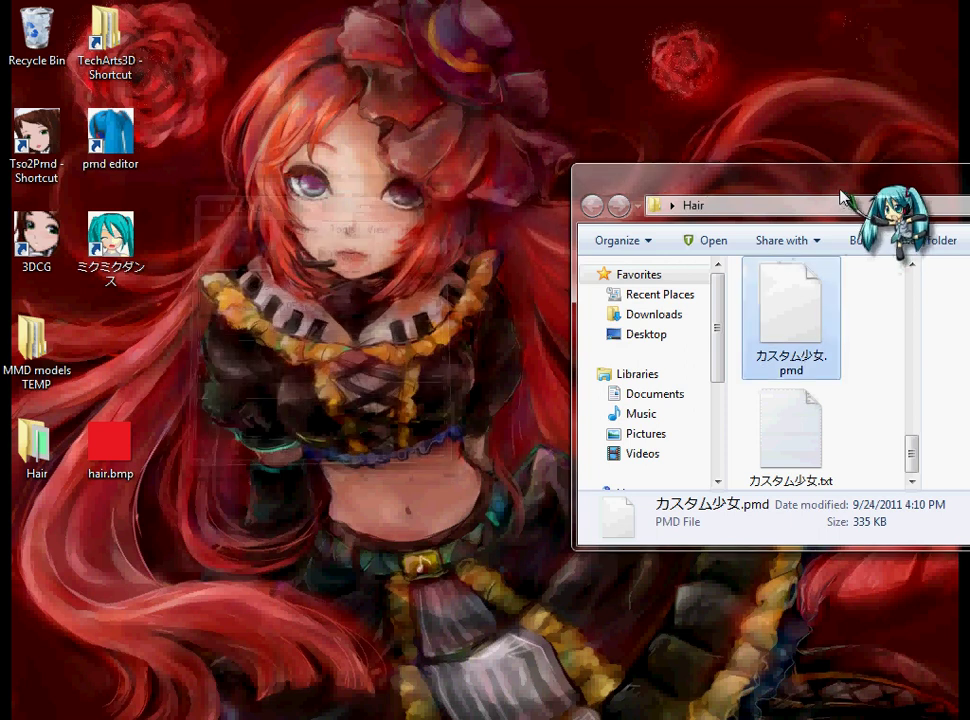
- Minimise the Hair folder window and bring up the PMDView model window
left_click_drag(811, 198, 492, 211)
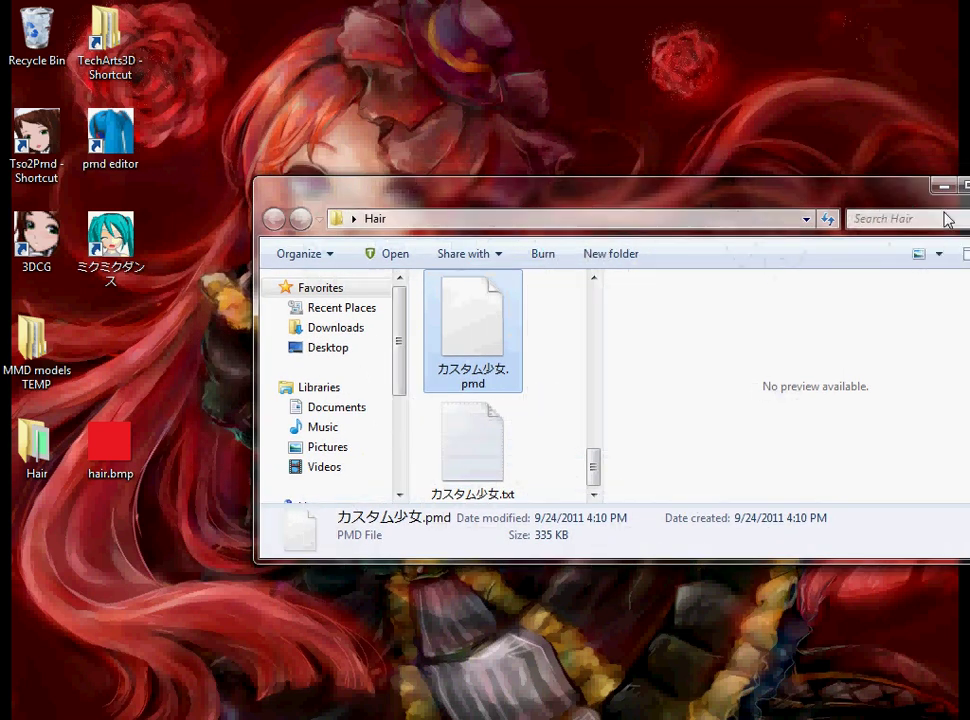
left_click(942, 187)
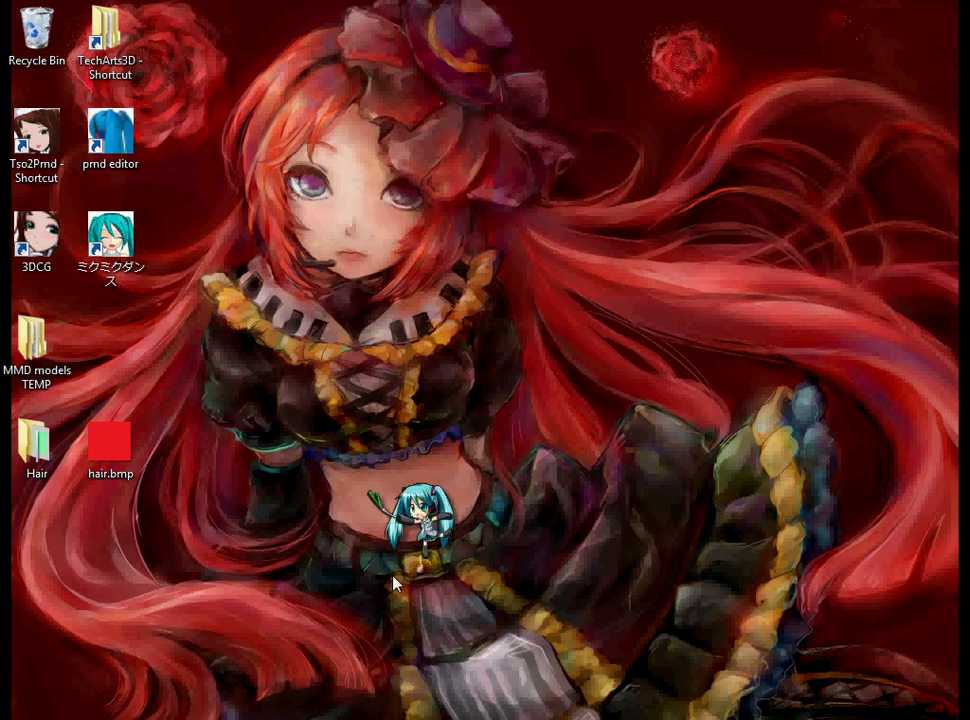
mouse_move(497, 716)
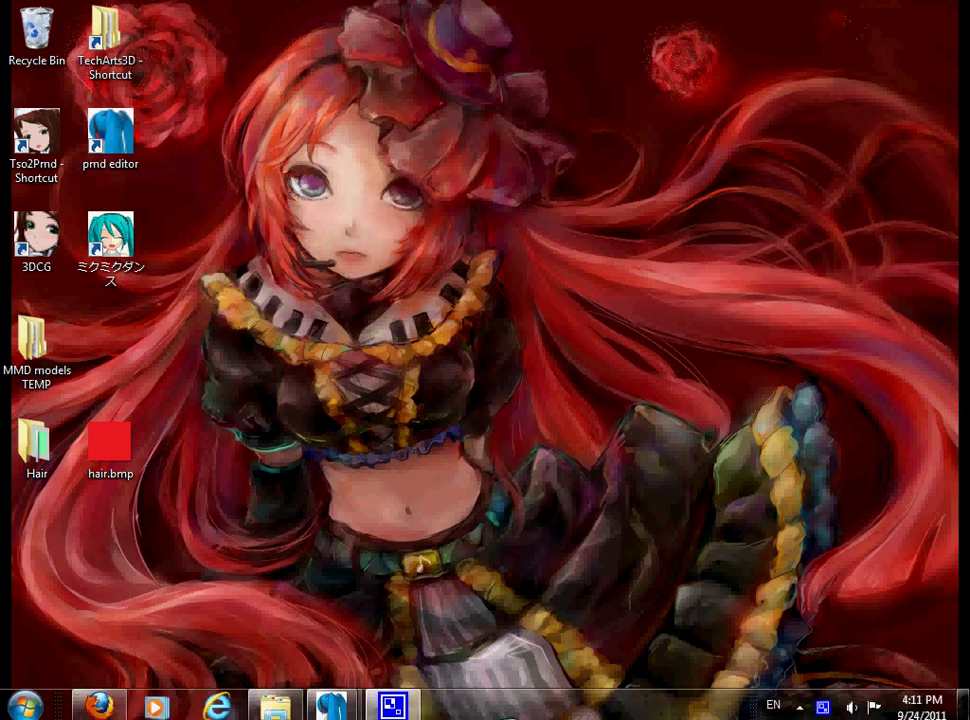
mouse_move(340, 705)
left_click(396, 595)
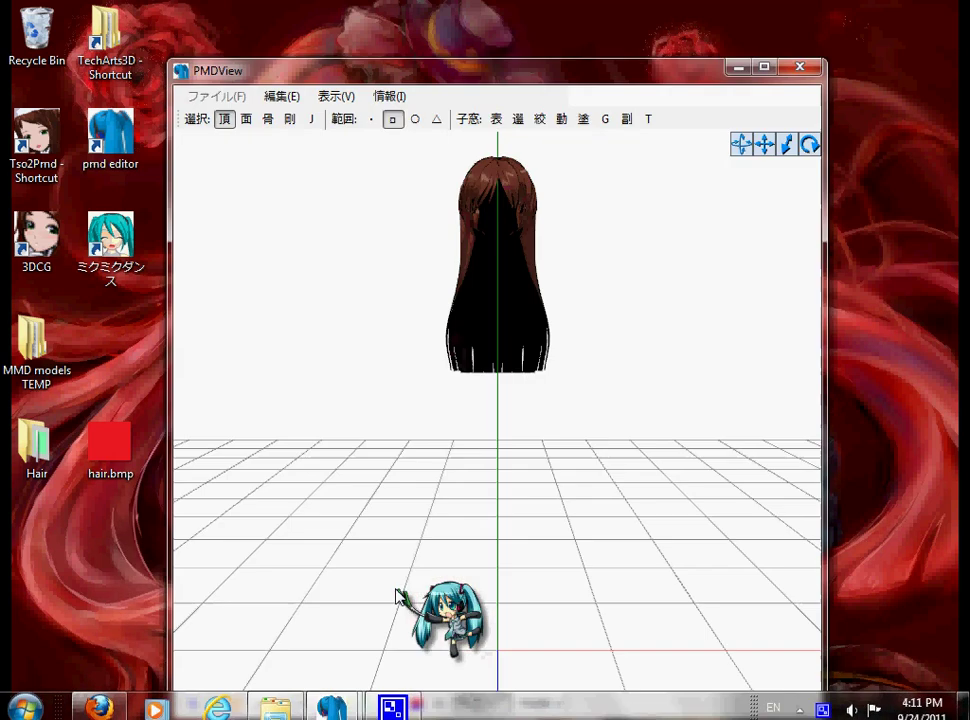
- View the hair model from several sides and preview the hair.bmp texture image from the desktop
right_click_drag(438, 372, 442, 307)
scroll(442, 307, "up", 3)
middle_click_drag(442, 307, 435, 359)
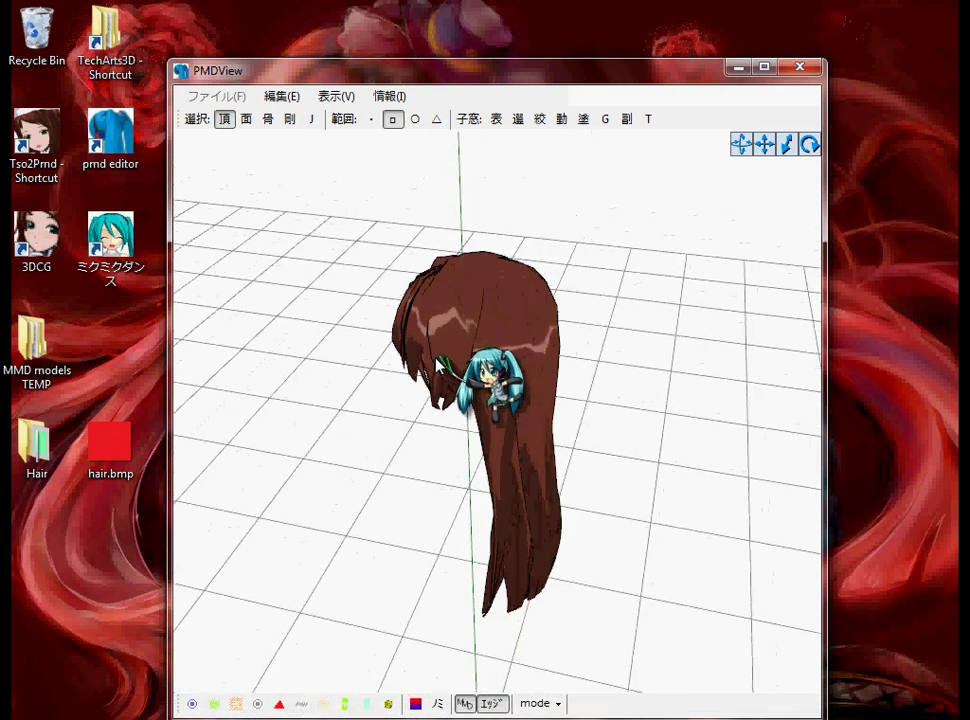
right_click_drag(435, 359, 643, 322)
double_click(110, 445)
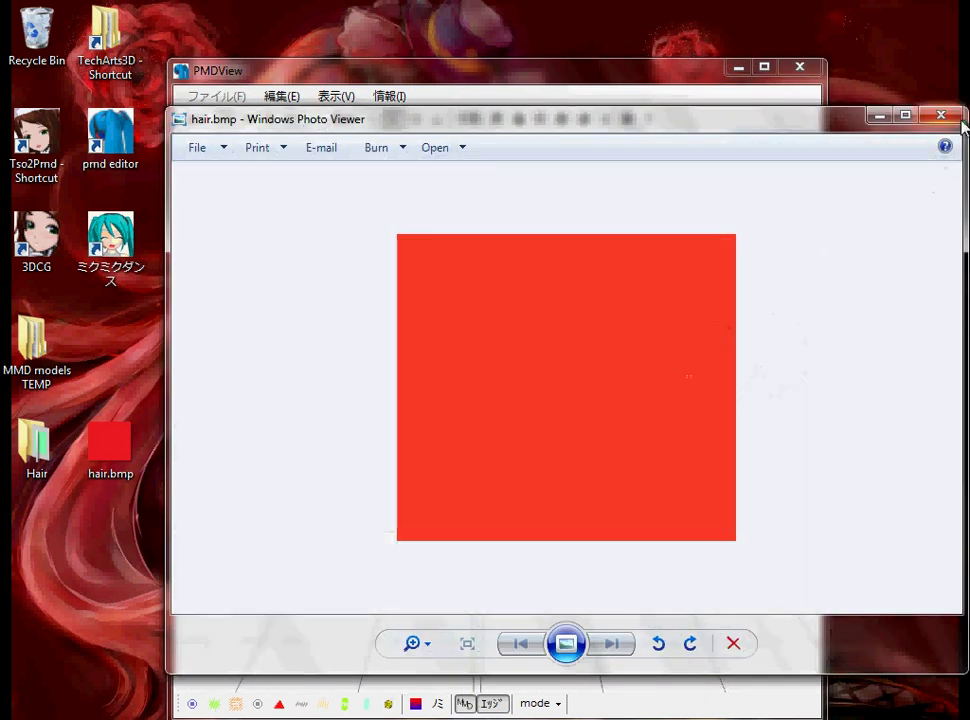
left_click(947, 111)
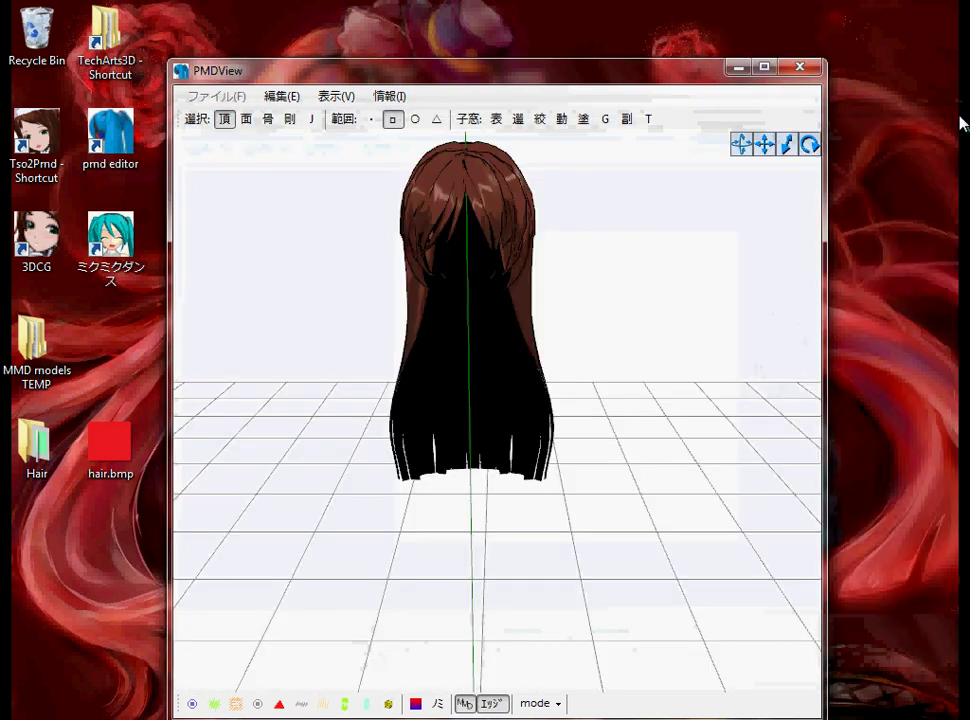
scroll(617, 290, "up", 2)
middle_click_drag(617, 288, 617, 318)
scroll(617, 318, "up", 3)
scroll(619, 312, "down", 4)
scroll(621, 318, "down", 2)
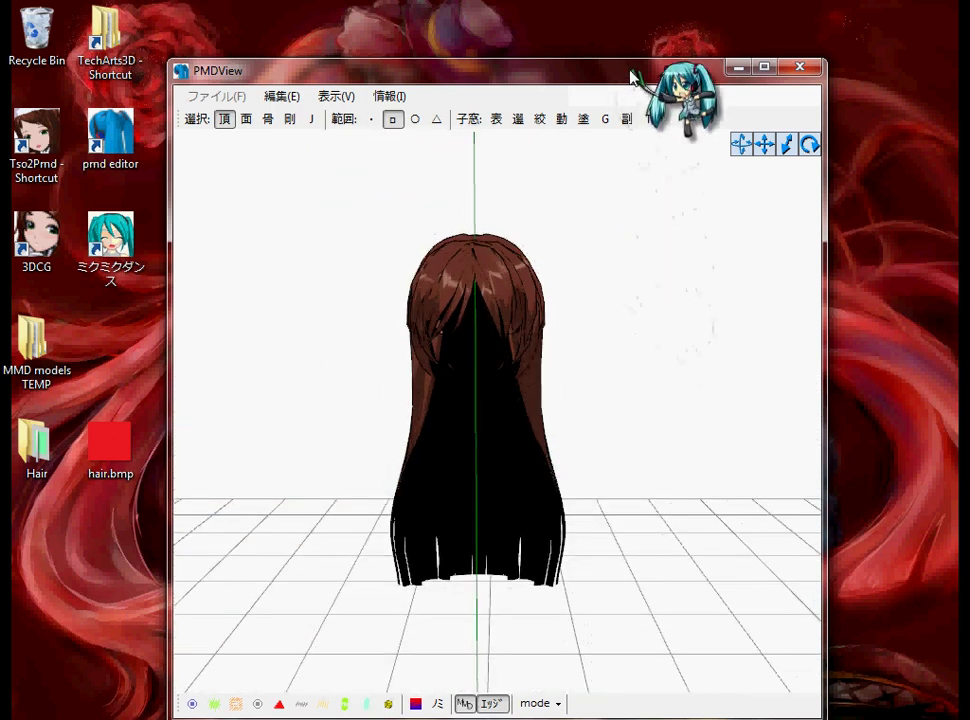
- Place PMDView beside the PMD editor window and show the model's material settings (材質)
left_click_drag(632, 77, 719, 52)
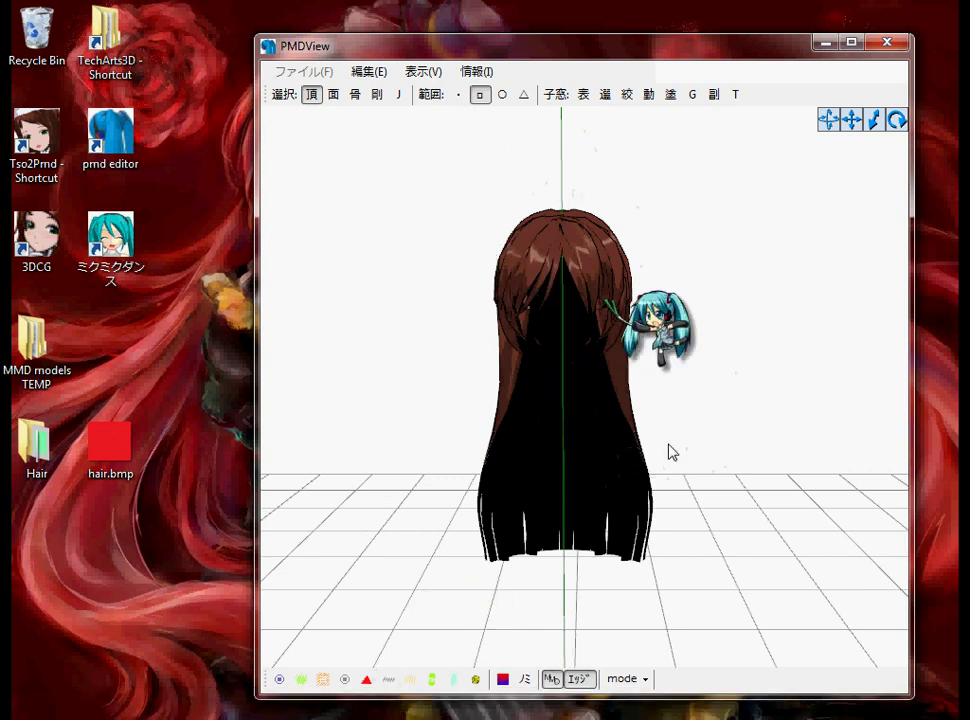
right_click_drag(614, 619, 610, 420)
mouse_move(333, 705)
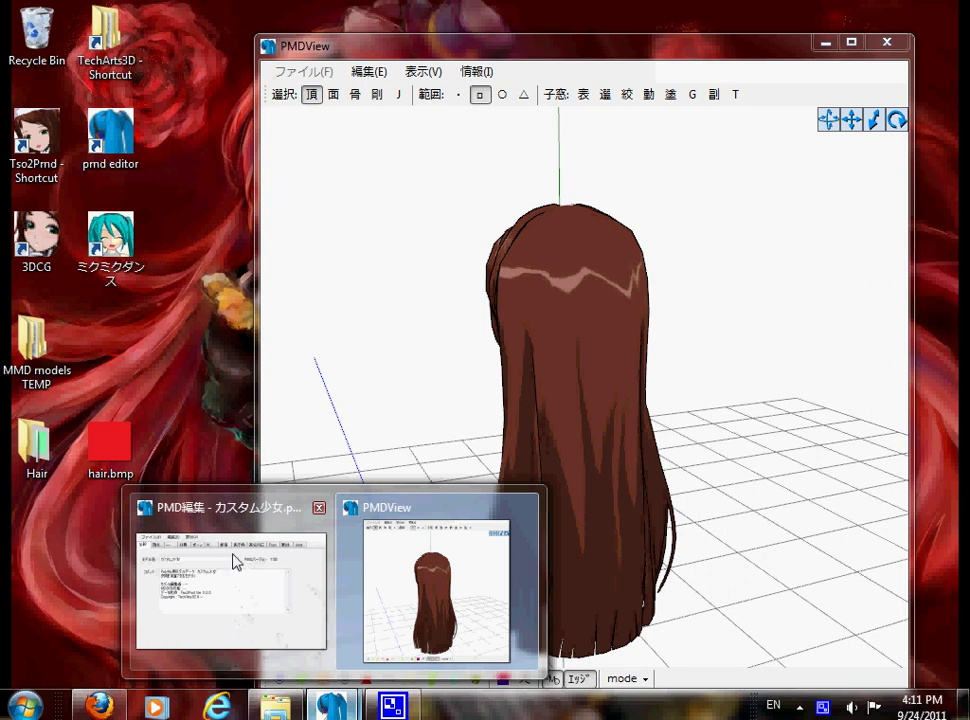
left_click(242, 615)
left_click_drag(673, 52, 820, 55)
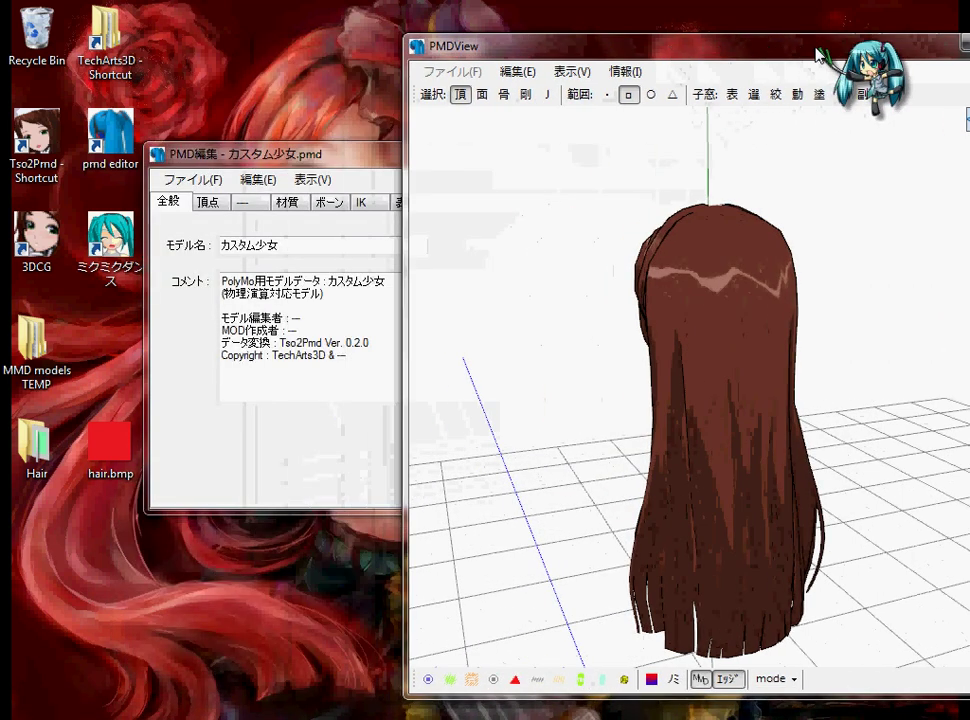
left_click_drag(280, 155, 215, 135)
left_click(145, 186)
left_click(230, 186)
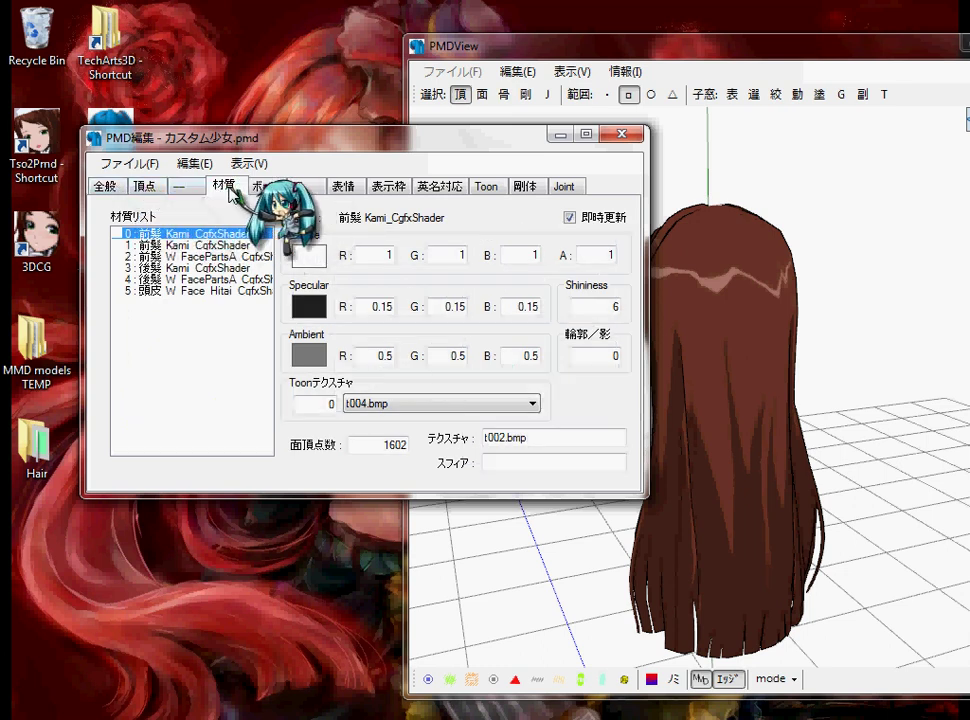
- Identify which hair part each front-hair and back-hair material covers by briefly altering and restoring its texture file name
left_click(205, 291)
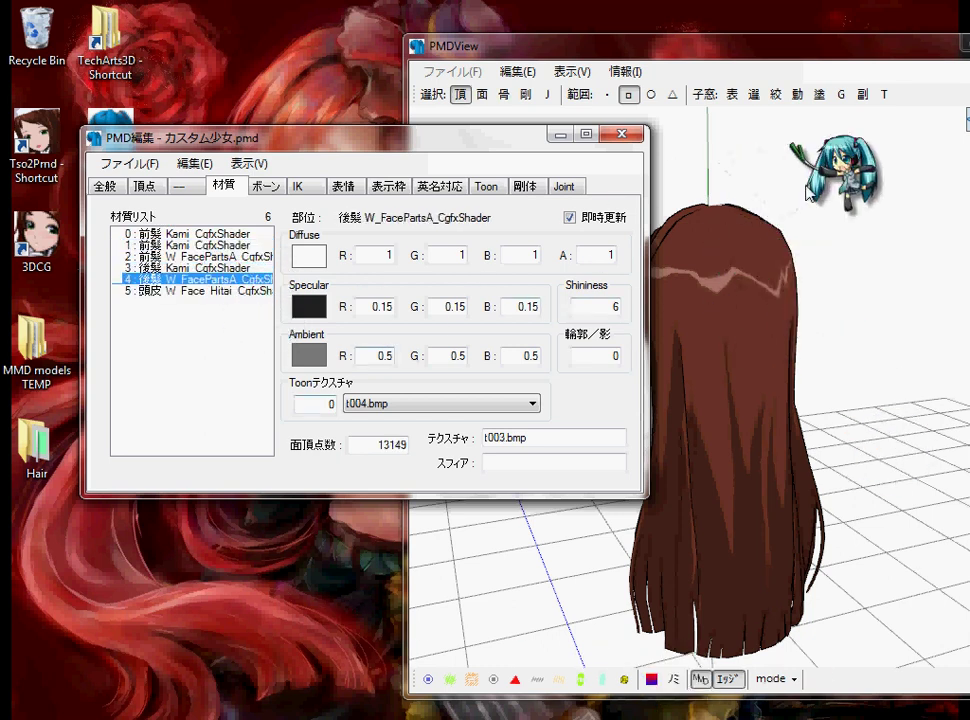
right_click_drag(764, 198, 744, 246)
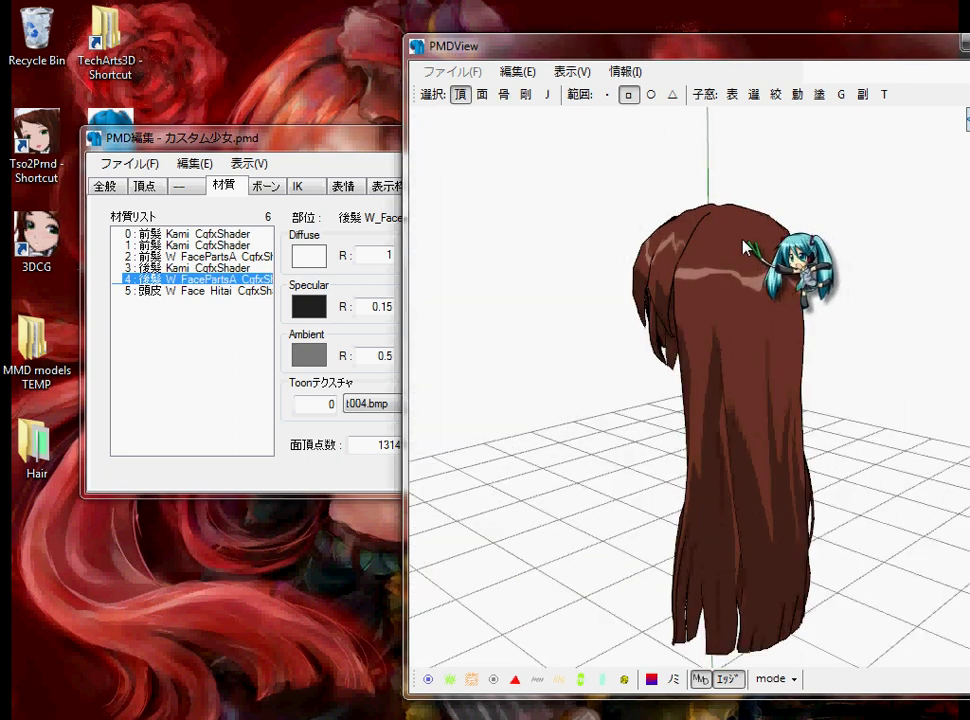
left_click(194, 234)
left_click_drag(520, 137, 429, 109)
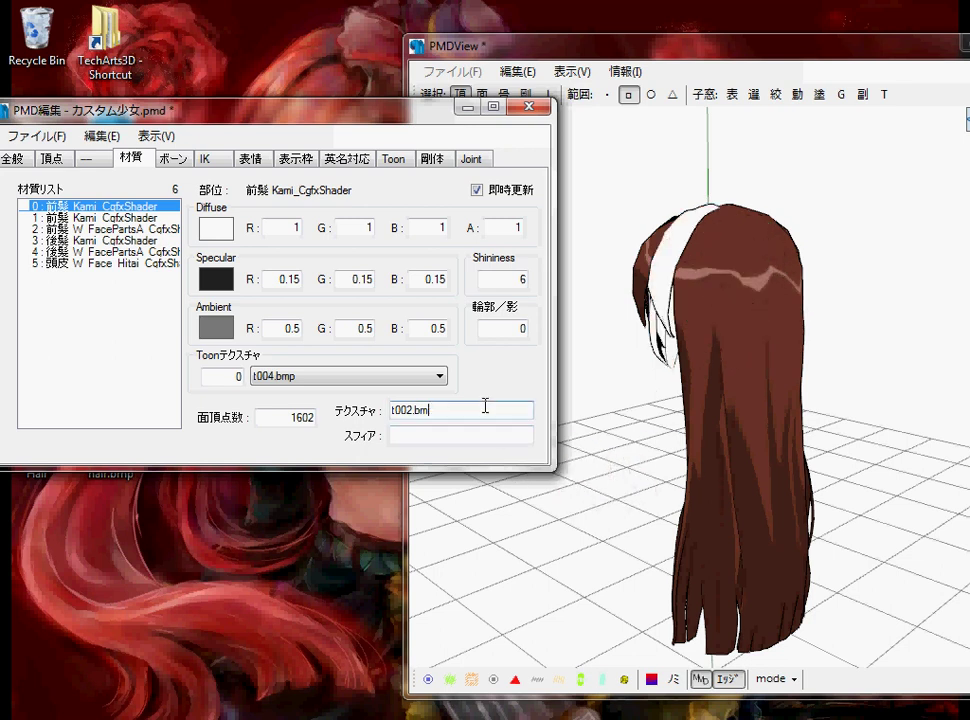
left_click(70, 228)
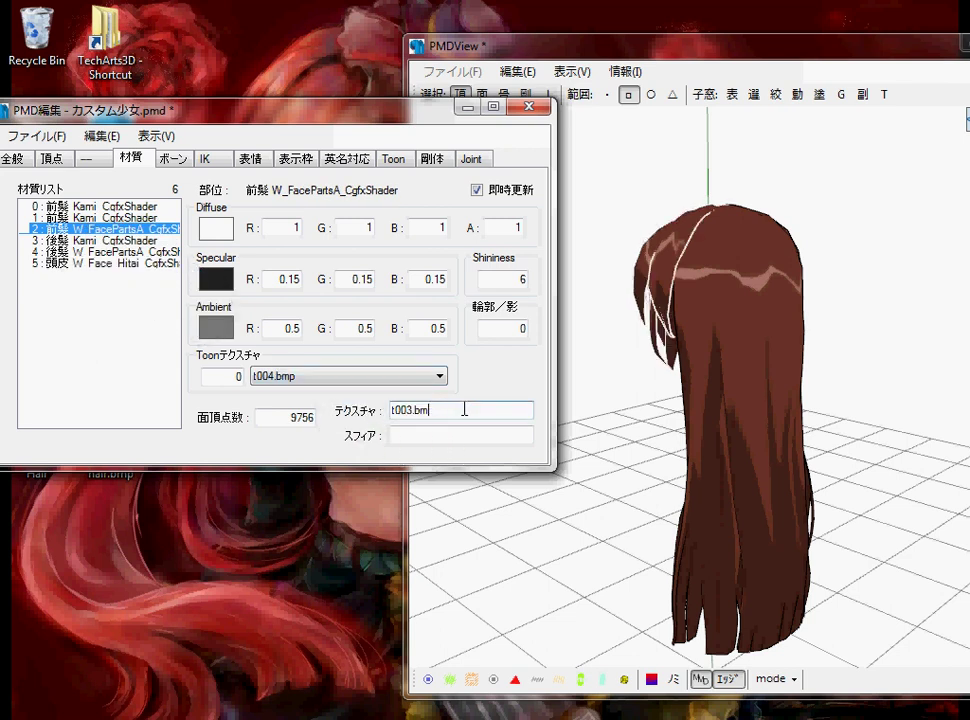
left_click(138, 217)
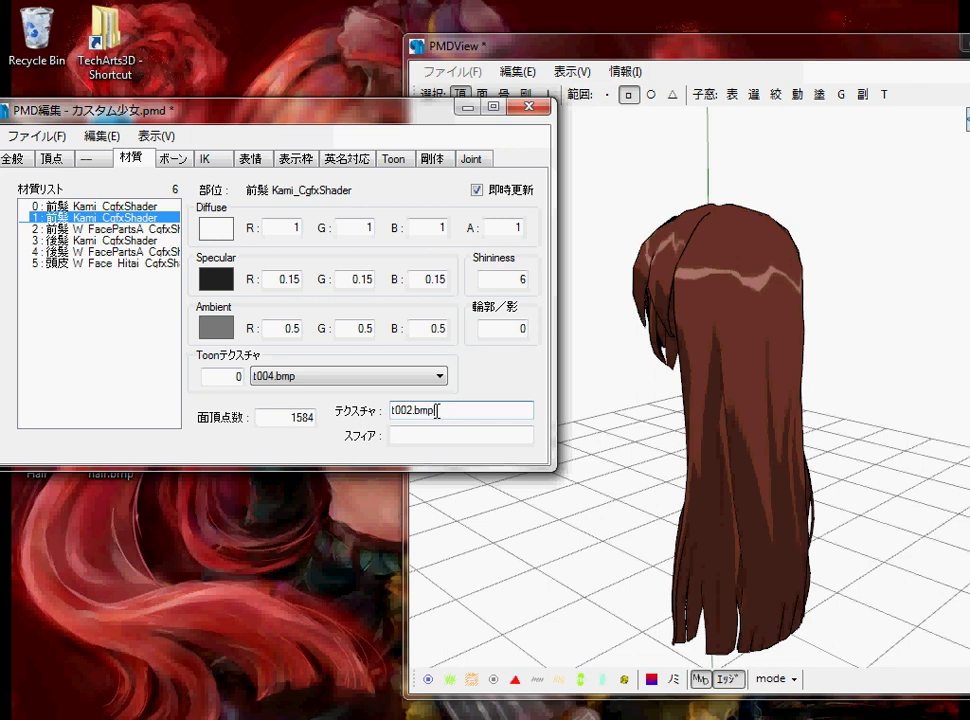
left_click(131, 240)
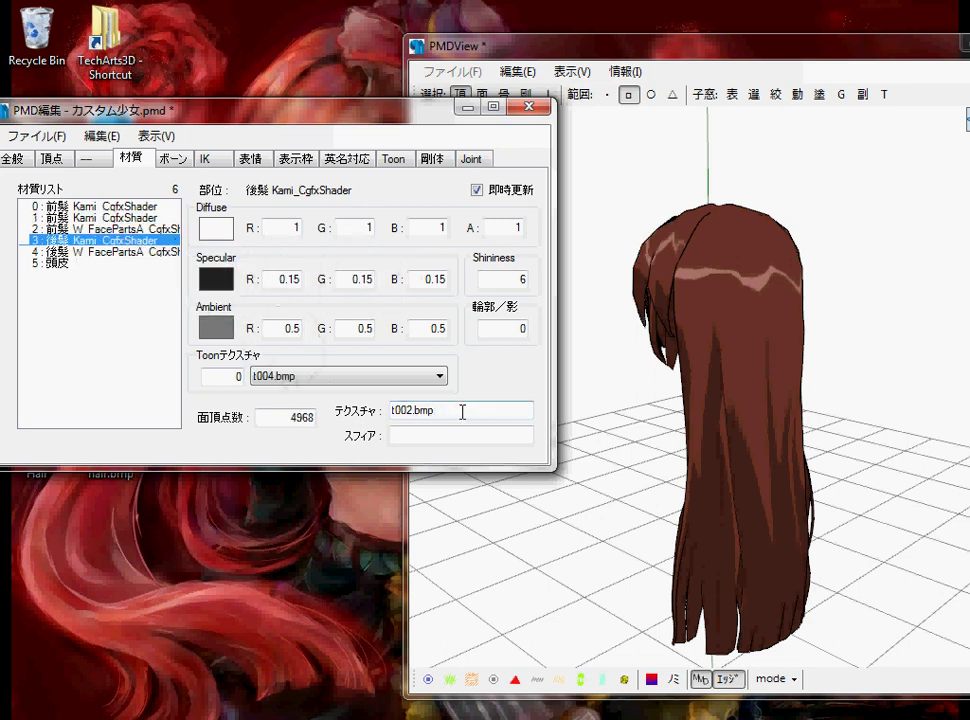
key("BackSpace")
type("p")
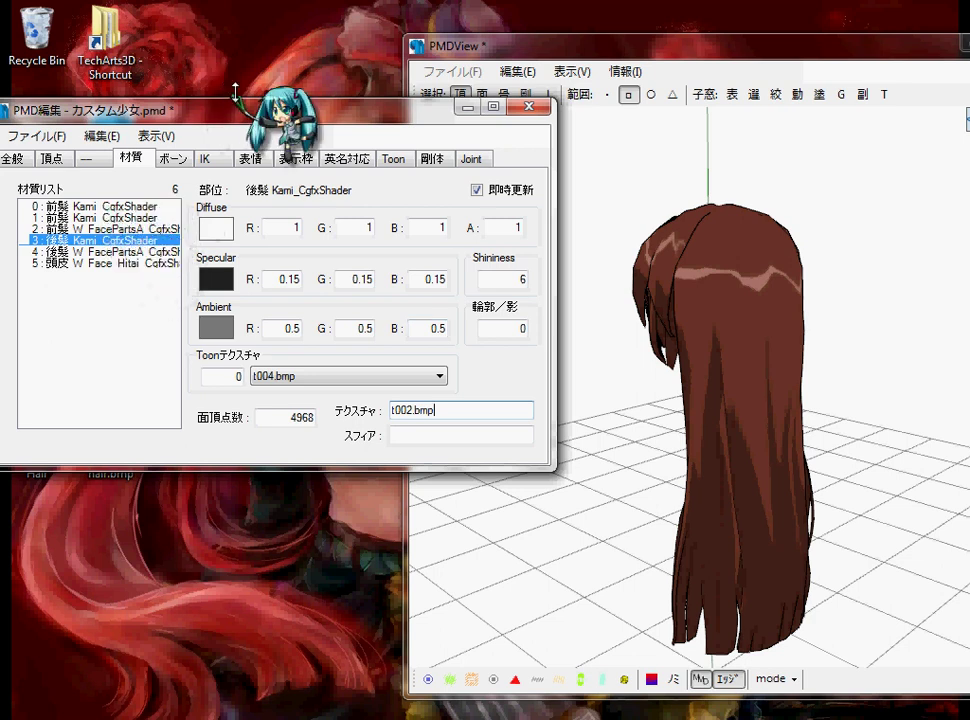
- Clear the texture file name of back-hair material 3 and of front-hair materials 2, 0 and 1
left_click_drag(262, 118, 298, 176)
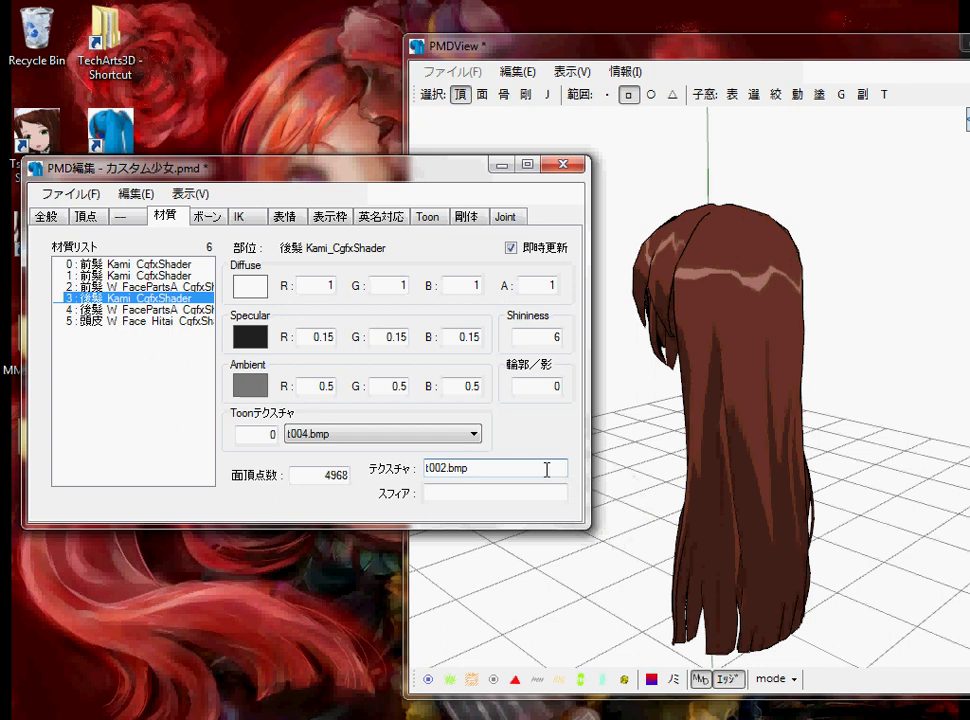
key("Delete")
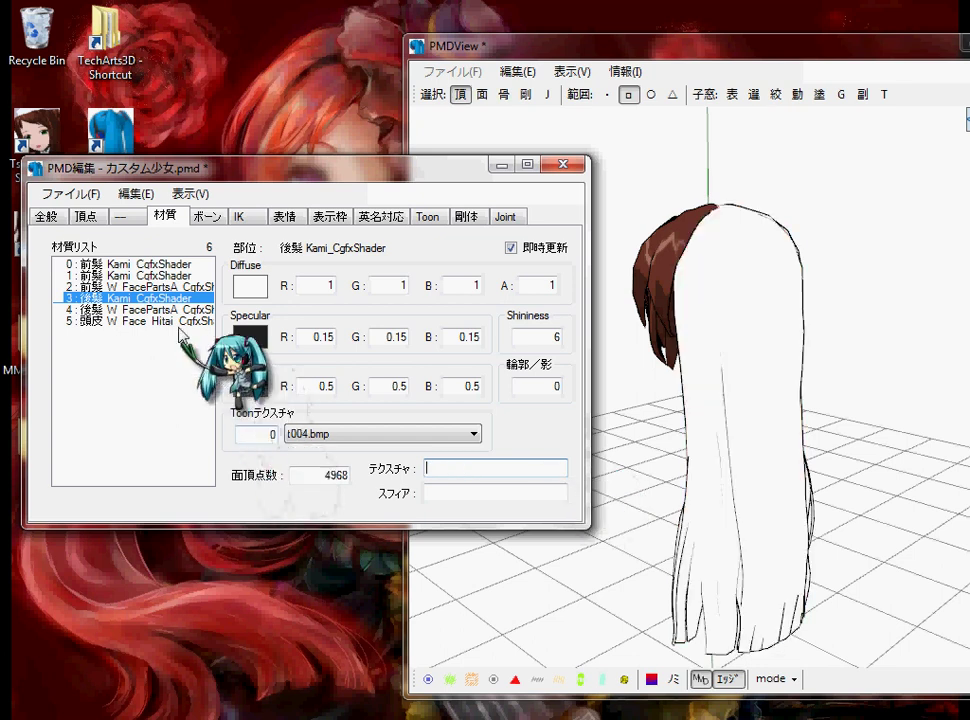
left_click(130, 287)
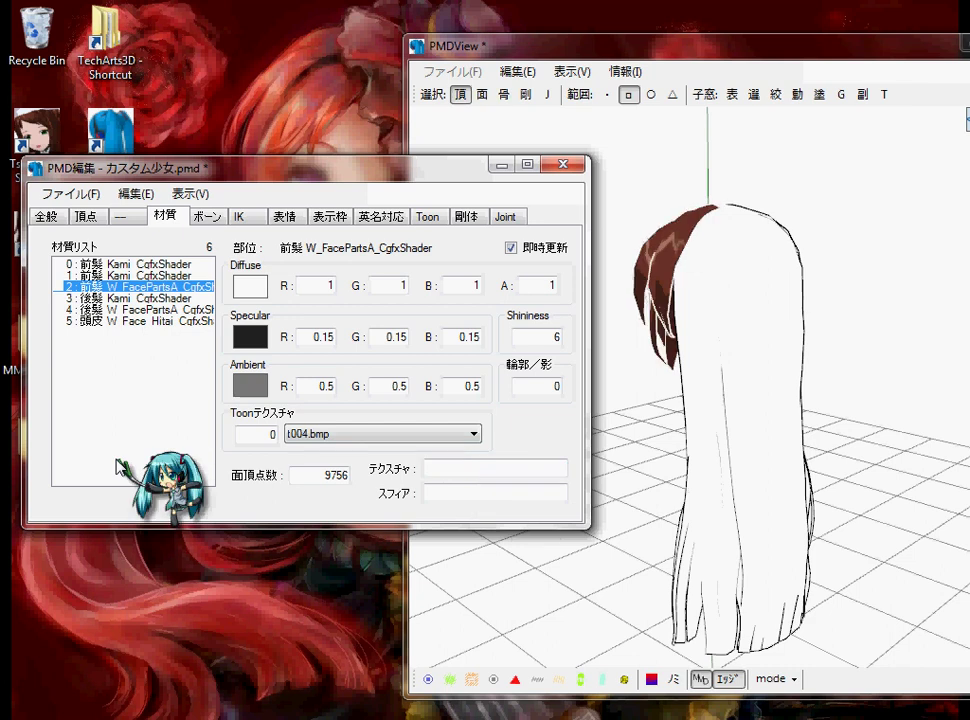
left_click(105, 264)
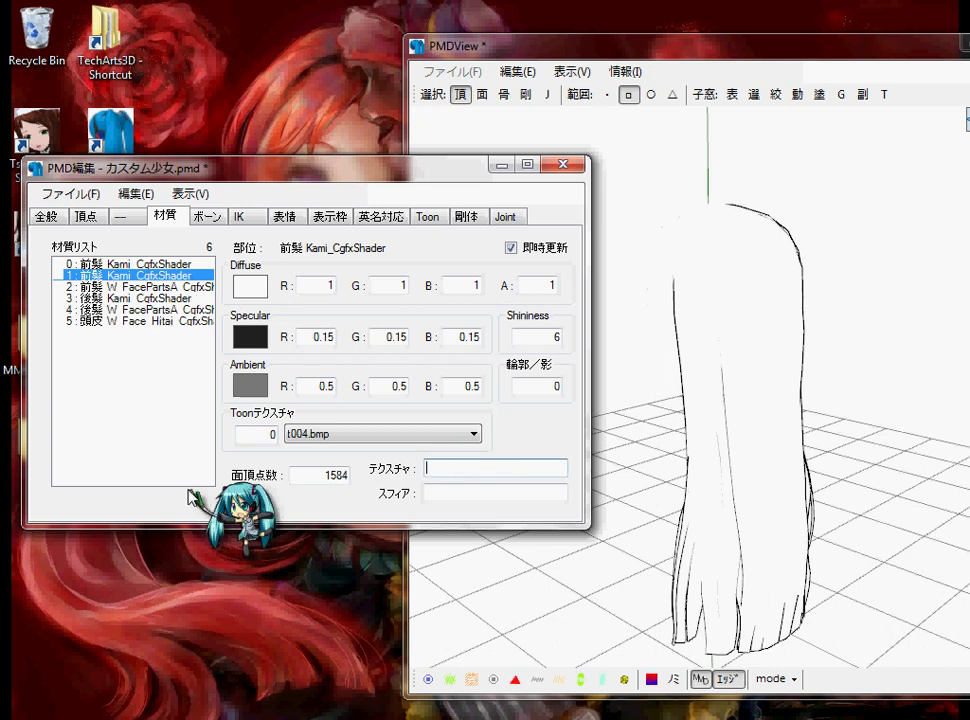
- Minimise the PMD editor and PMDView windows to reveal the desktop
right_click_drag(650, 280, 300, 195)
left_click(508, 172)
left_click(508, 172)
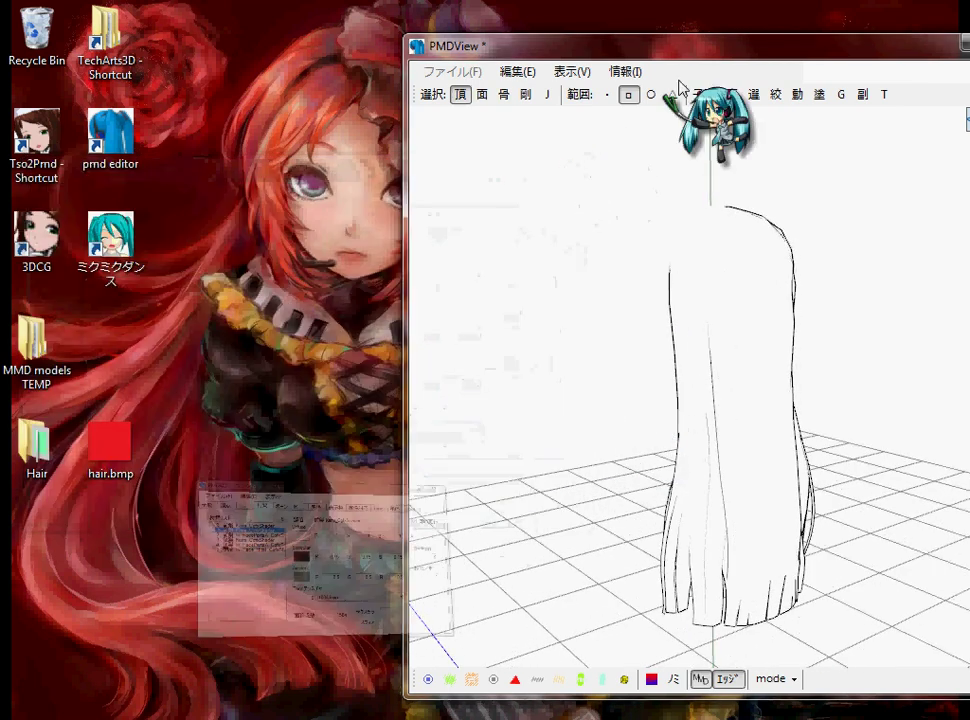
left_click_drag(702, 46, 535, 43)
left_click(796, 43)
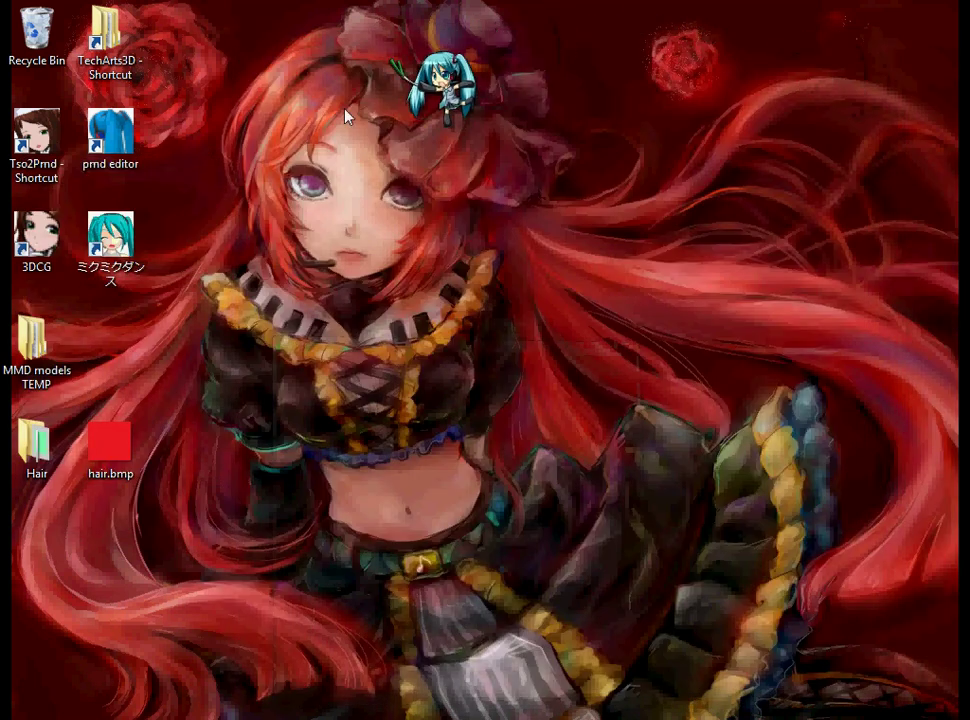
- Preview hair.bmp and move the file from the desktop into the Hair folder
double_click(128, 440)
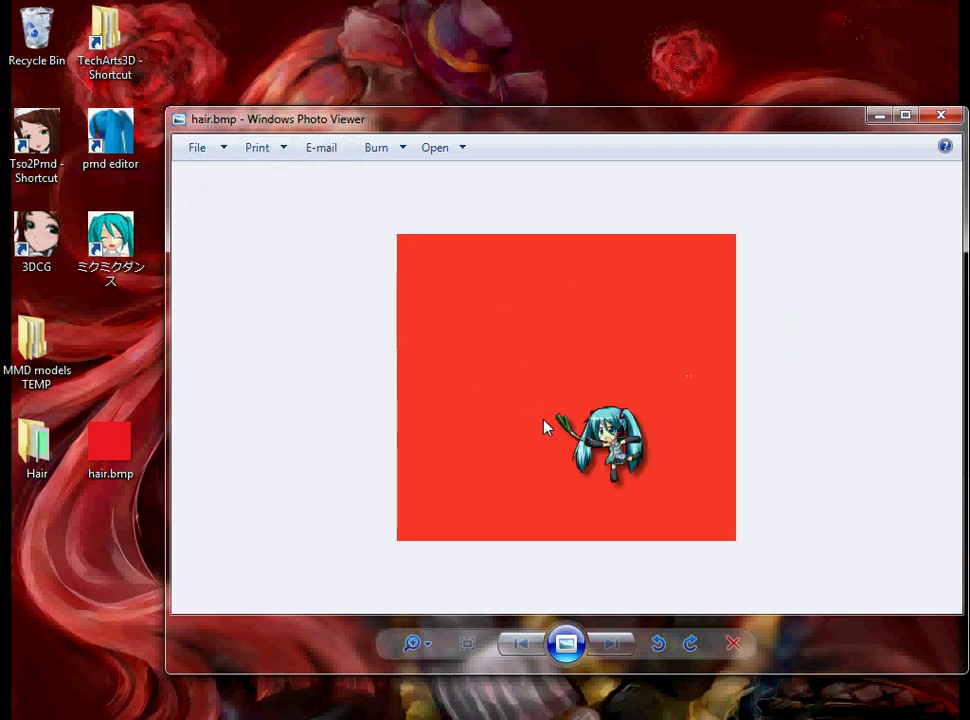
left_click(952, 122)
left_click_drag(120, 452, 194, 557)
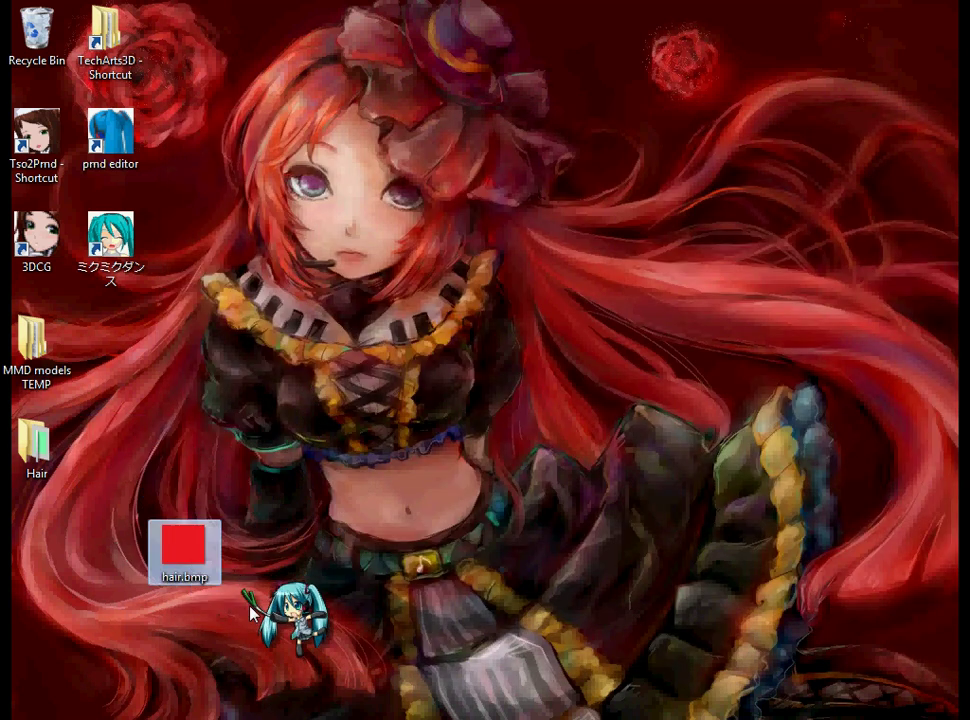
left_click_drag(268, 482, 144, 604)
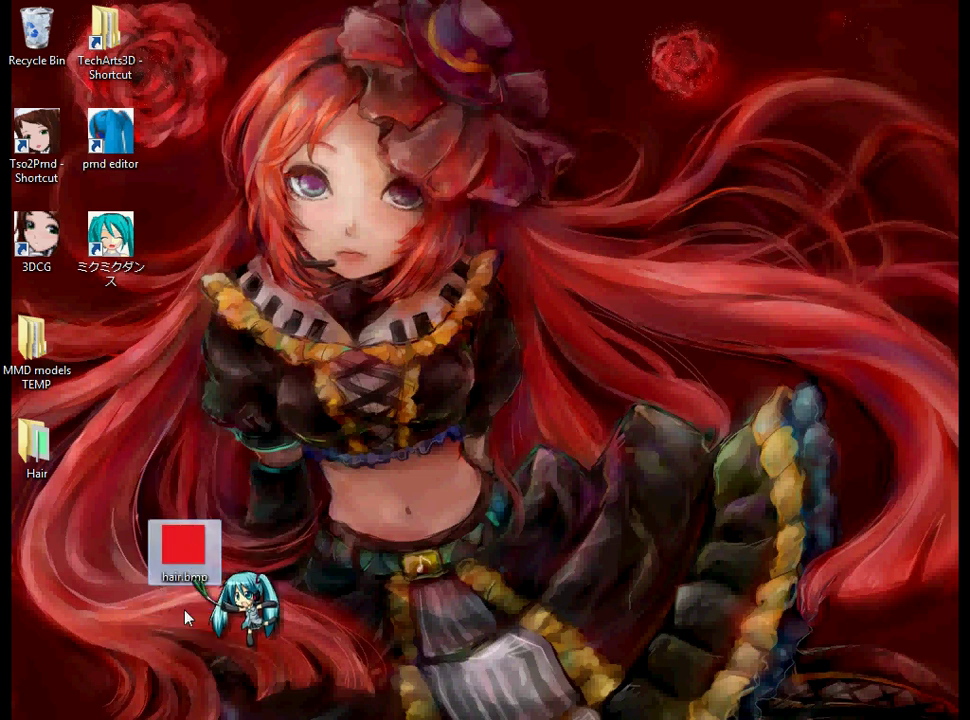
left_click_drag(190, 560, 37, 457)
- Open the Hair folder and look through the model's files
double_click(37, 457)
left_click(509, 457)
left_click(494, 327)
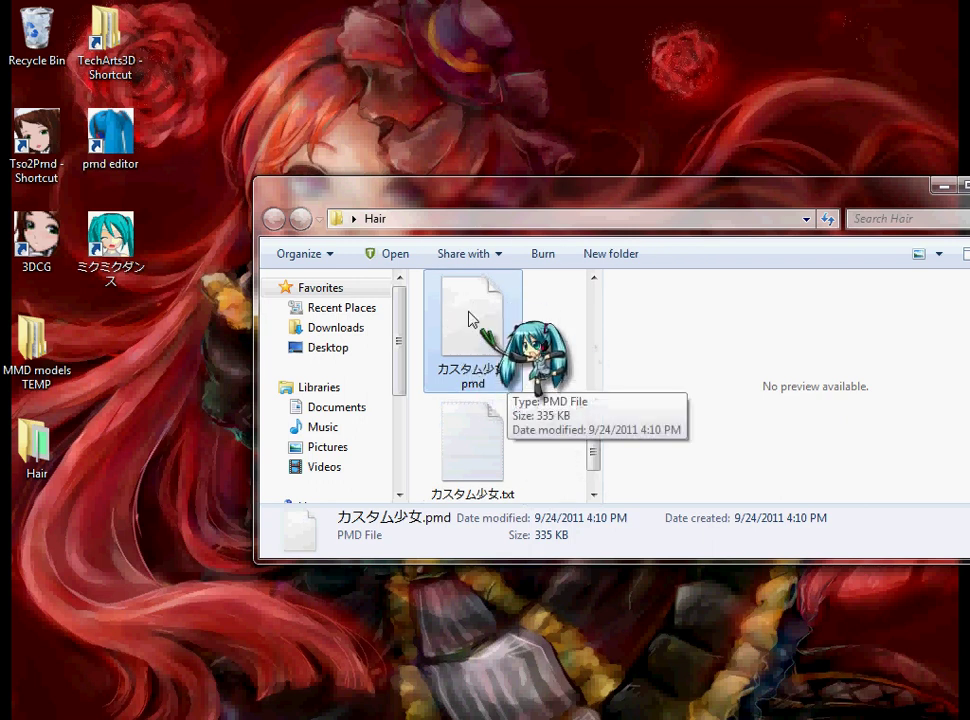
left_click(472, 445)
scroll(495, 447, "down", 1)
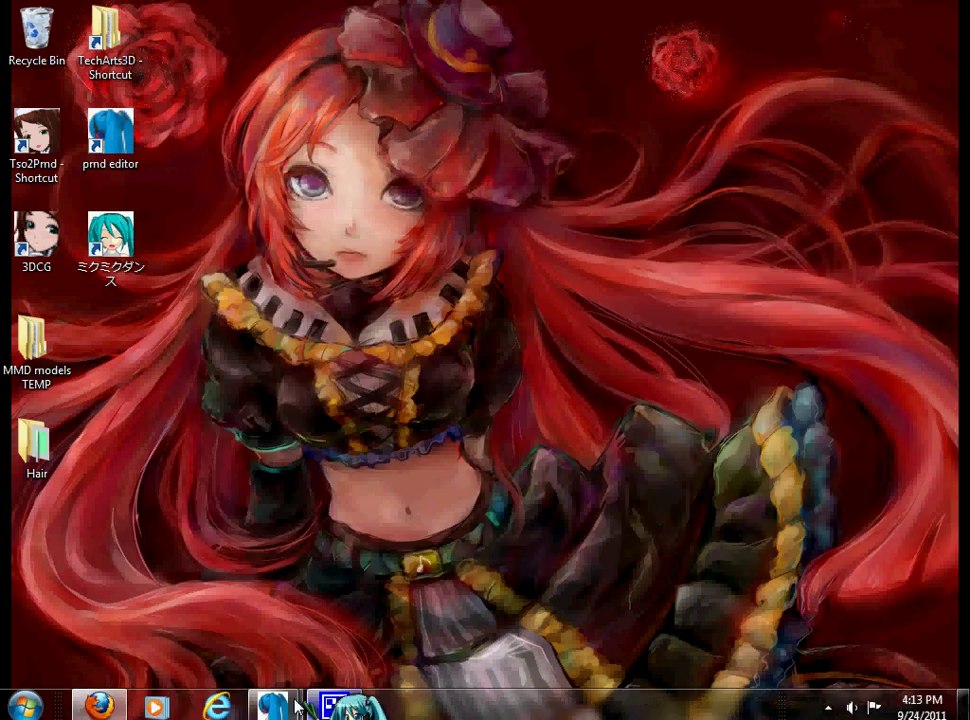
- Bring the PMDView and PMD editor windows back up
mouse_move(280, 704)
left_click(335, 640)
left_click(201, 563)
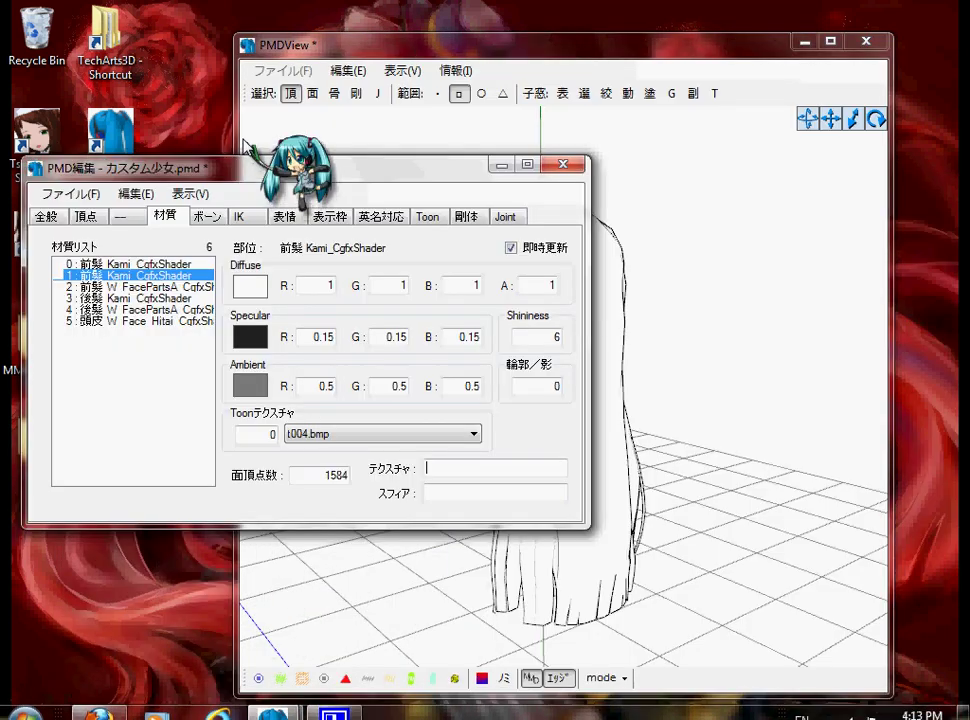
- Open the Hair folder to check the exact file name of hair.bmp, then put the folder away and return to the PMD editor
double_click(35, 440)
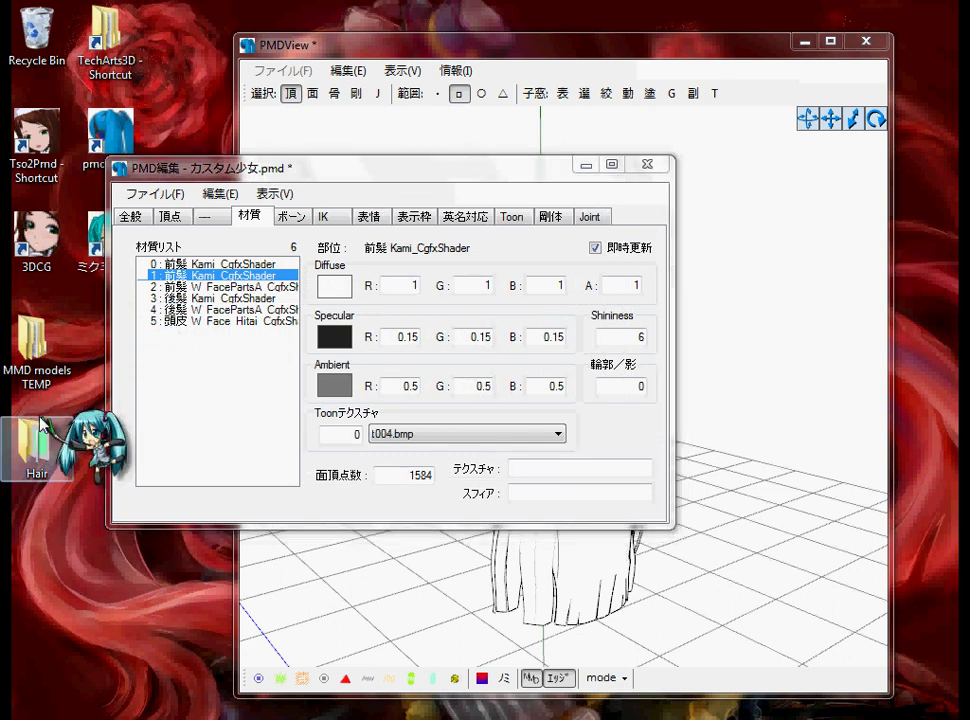
left_click(426, 355)
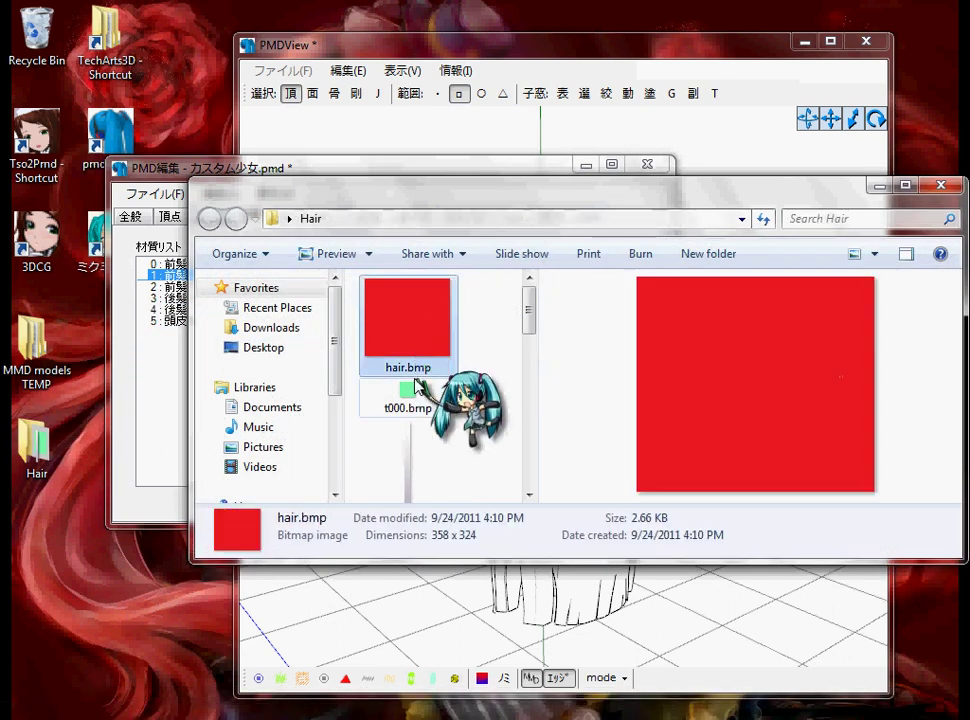
right_click(413, 345)
left_click(372, 330)
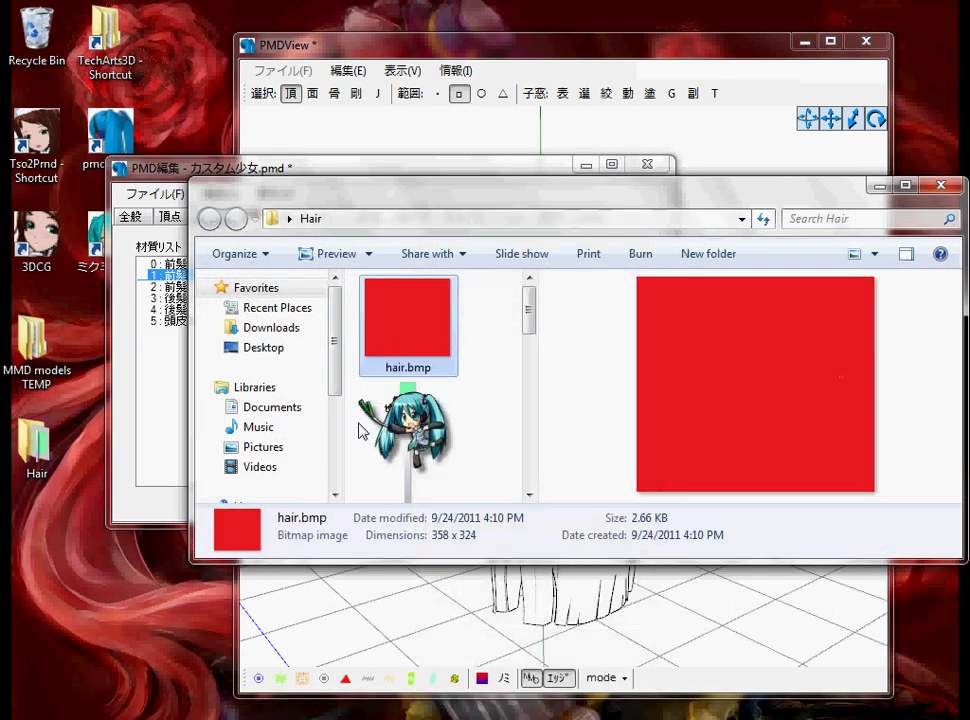
right_click(411, 338)
left_click(464, 684)
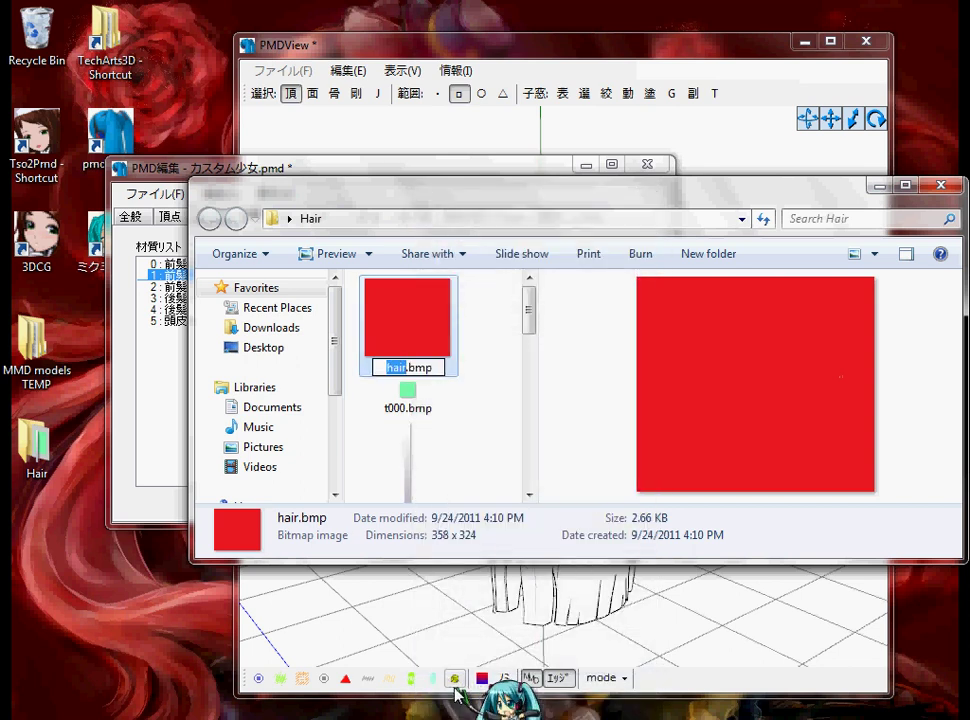
left_click(311, 166)
left_click(873, 185)
left_click(875, 187)
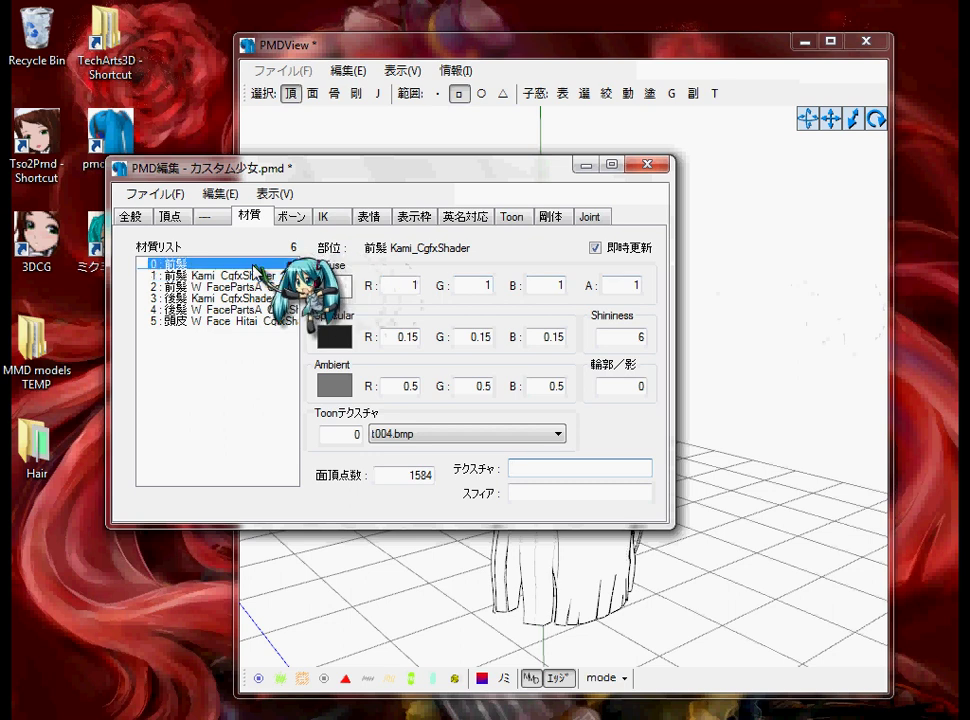
- Set the texture of the three front-hair materials 0, 1 and 2 to hair.bmp
left_click_drag(313, 180, 170, 101)
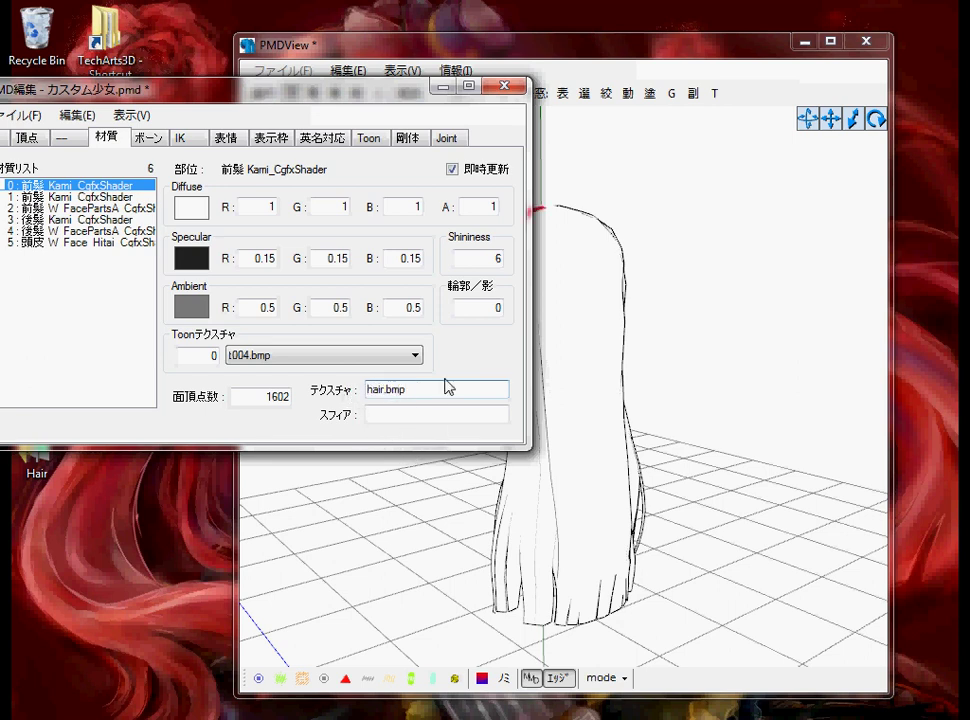
right_click_drag(537, 318, 632, 302)
left_click(157, 97)
left_click(103, 207)
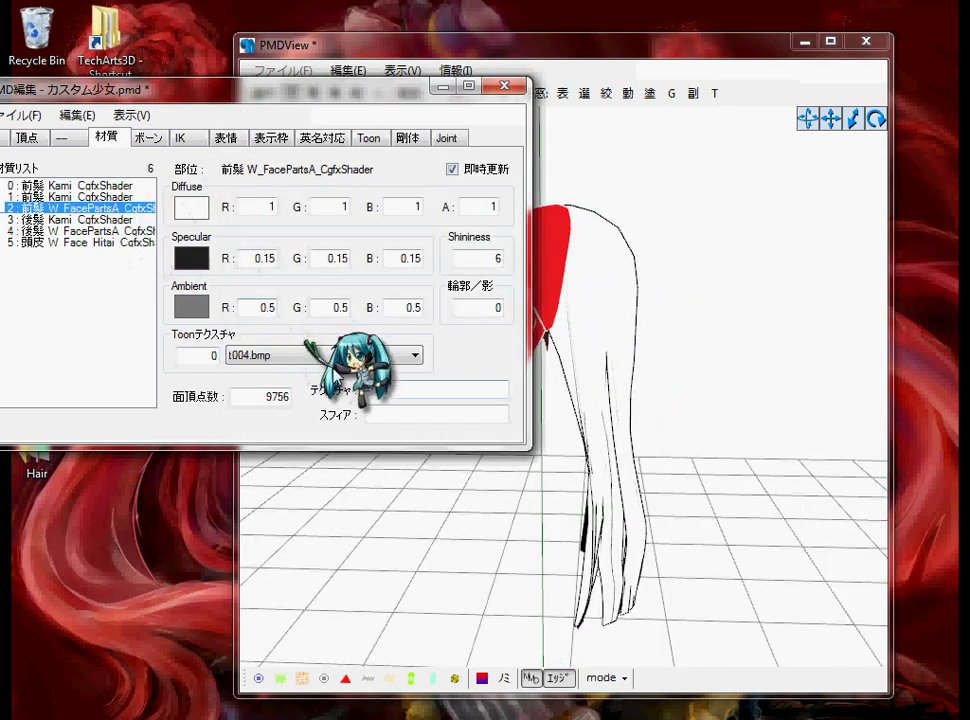
left_click(399, 392)
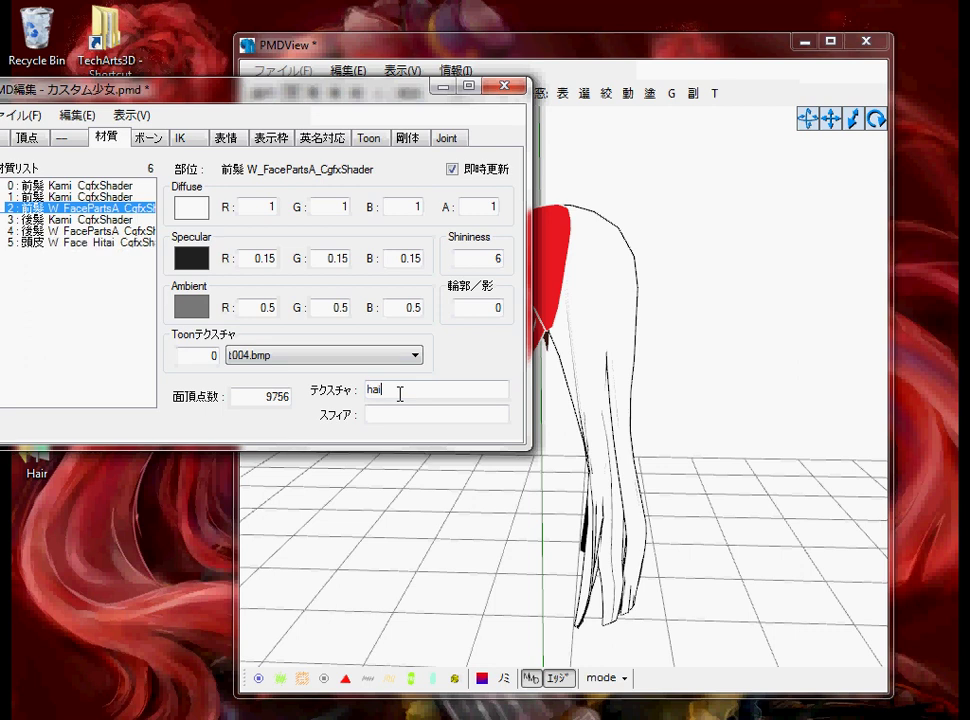
left_click(90, 197)
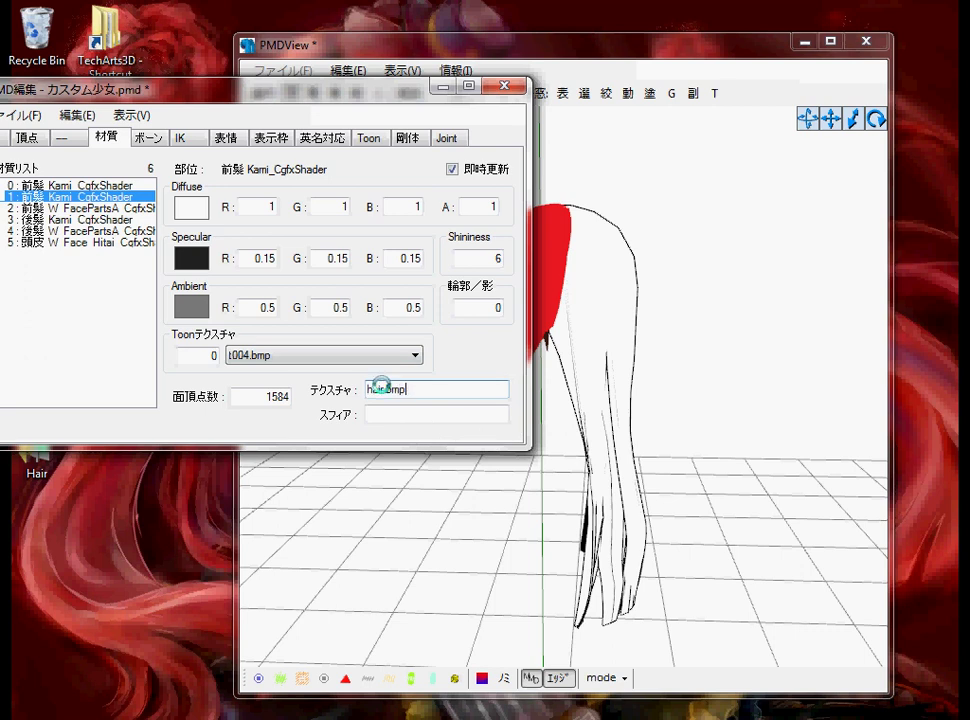
- Set the texture of back-hair material 3 (Kami_CgfxShader) to hair.bmp
left_click(85, 219)
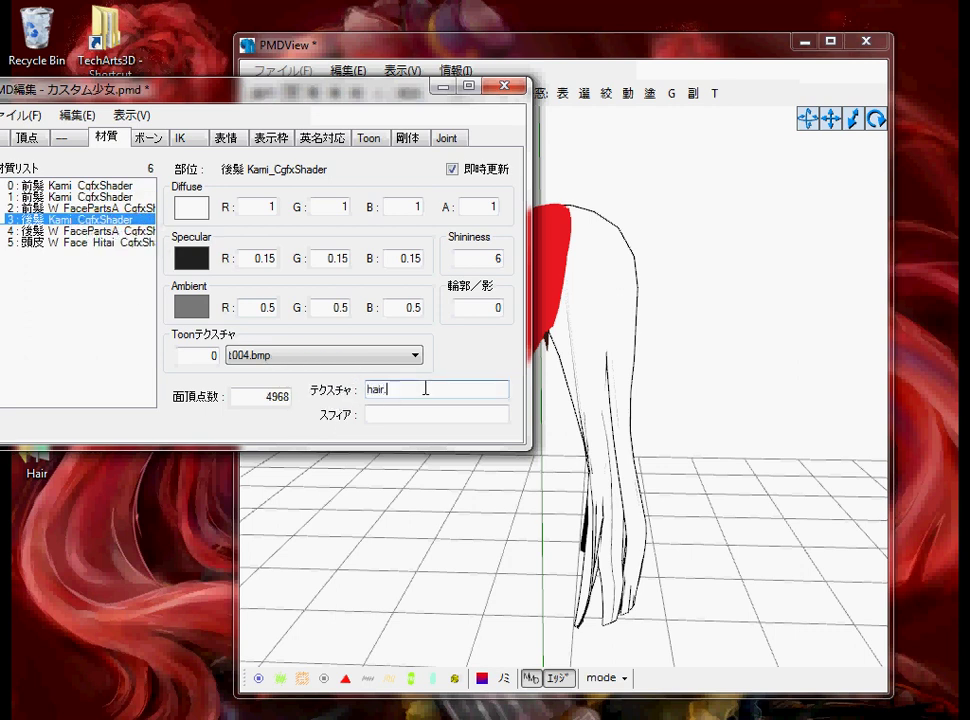
left_click(425, 389)
type("hair.bmp")
- Examine the retextured hair model from the side, back and front in PMDView
right_click_drag(722, 304, 463, 301)
right_click_drag(613, 318, 688, 367)
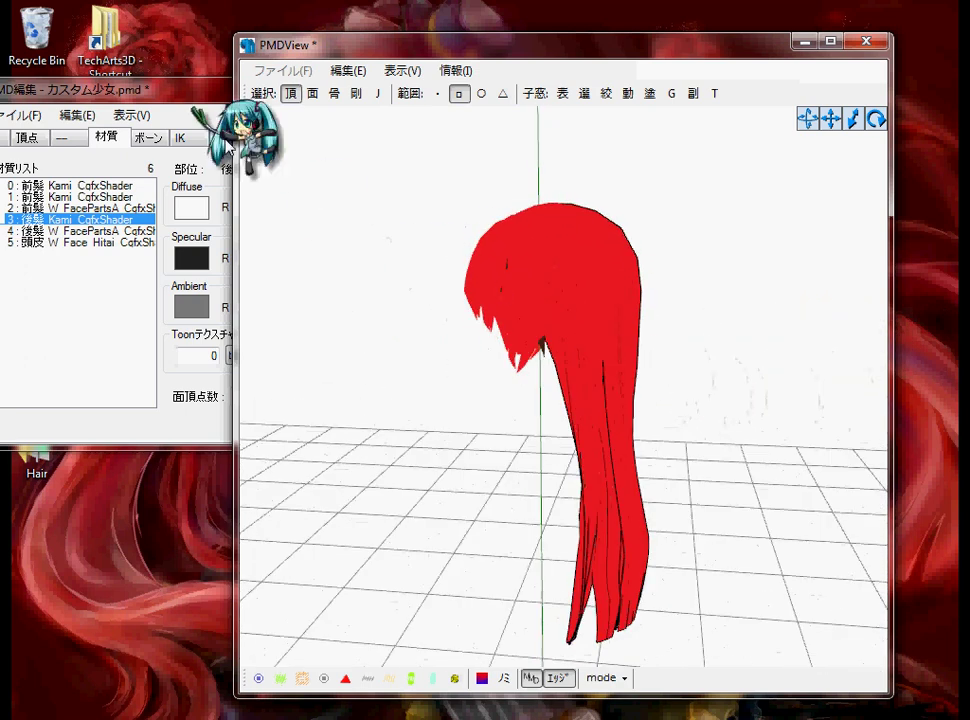
left_click_drag(165, 89, 194, 97)
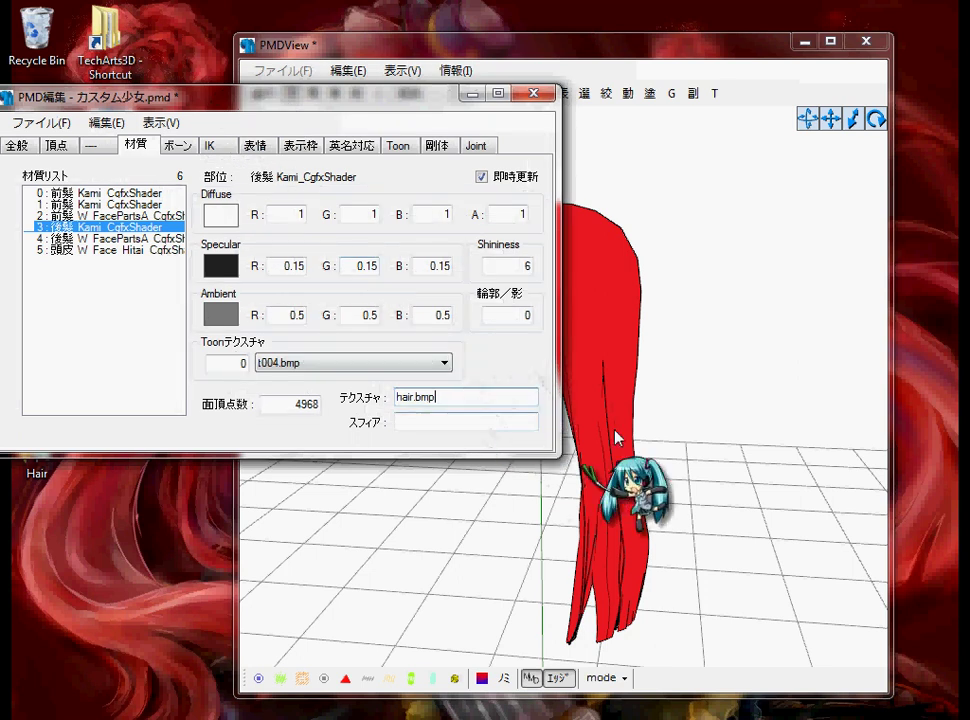
right_click_drag(656, 375, 574, 297)
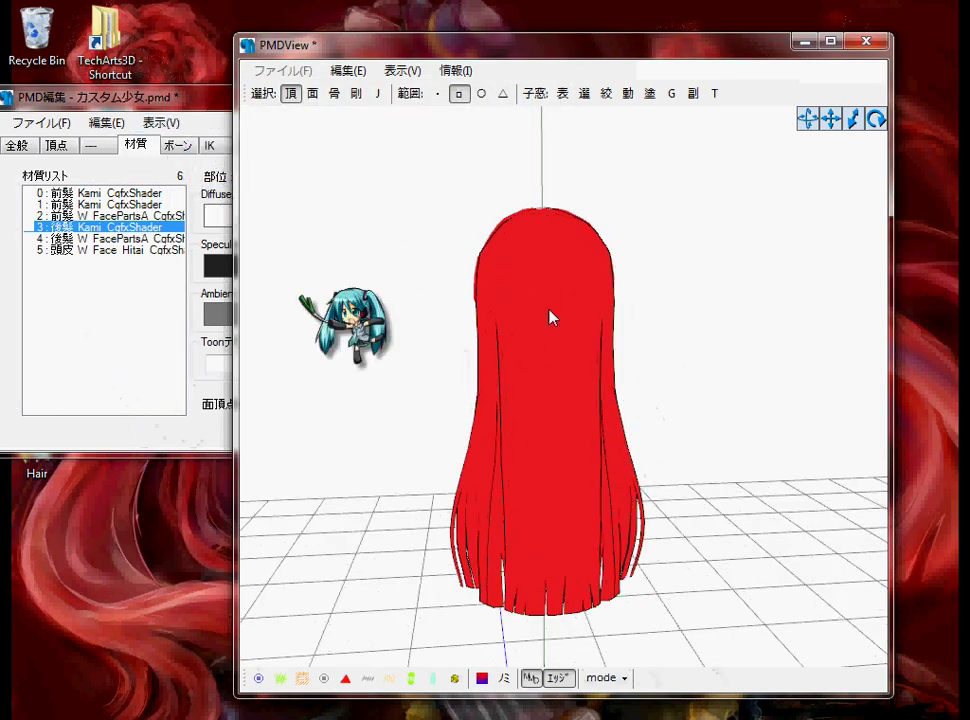
right_click_drag(481, 509, 680, 438)
mouse_move(362, 172)
right_mouse_down()
mouse_move(769, 203)
mouse_move(712, 182)
mouse_move(862, 170)
mouse_move(565, 485)
mouse_move(632, 396)
mouse_move(624, 541)
mouse_move(585, 505)
mouse_move(828, 393)
right_mouse_up()
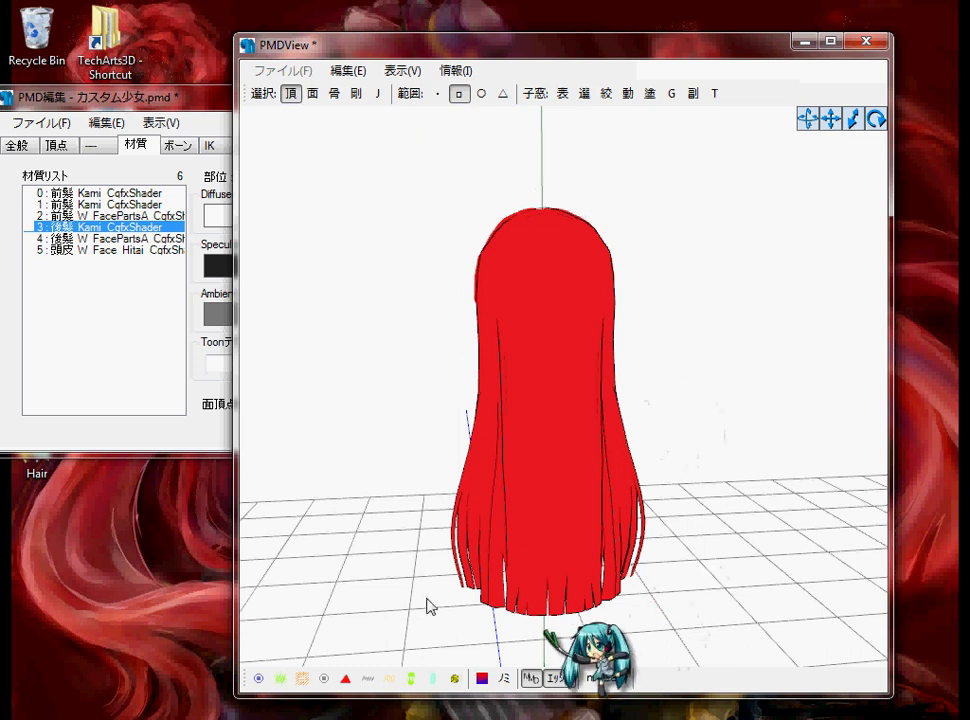
scroll(762, 455, "up", 5)
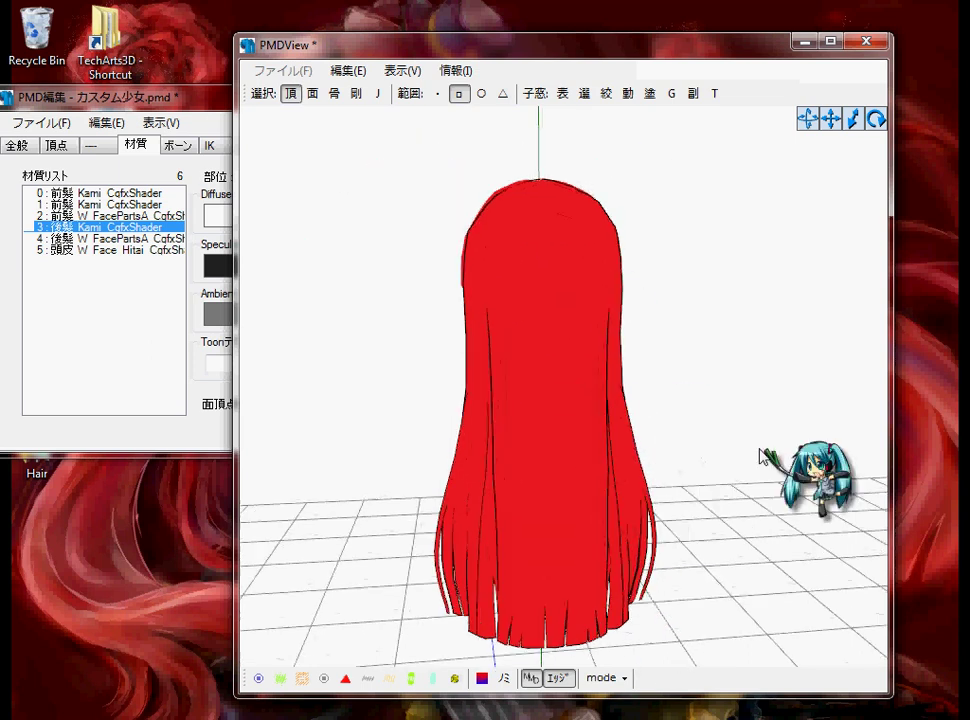
scroll(758, 452, "down", 6)
right_click_drag(758, 452, 561, 385)
scroll(598, 398, "up", 1)
left_click(160, 100)
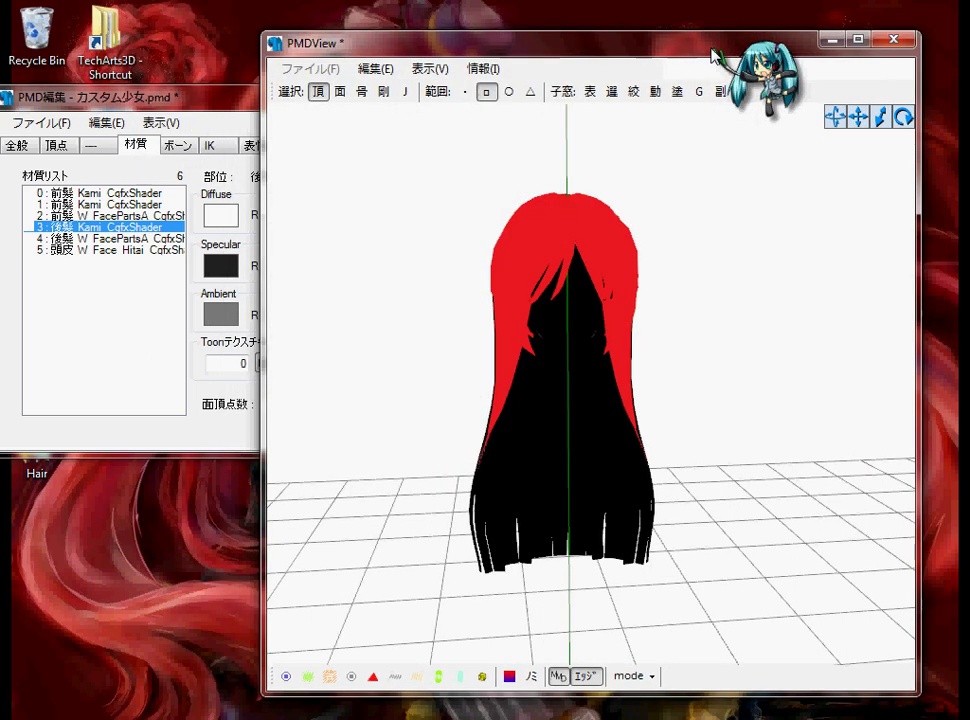